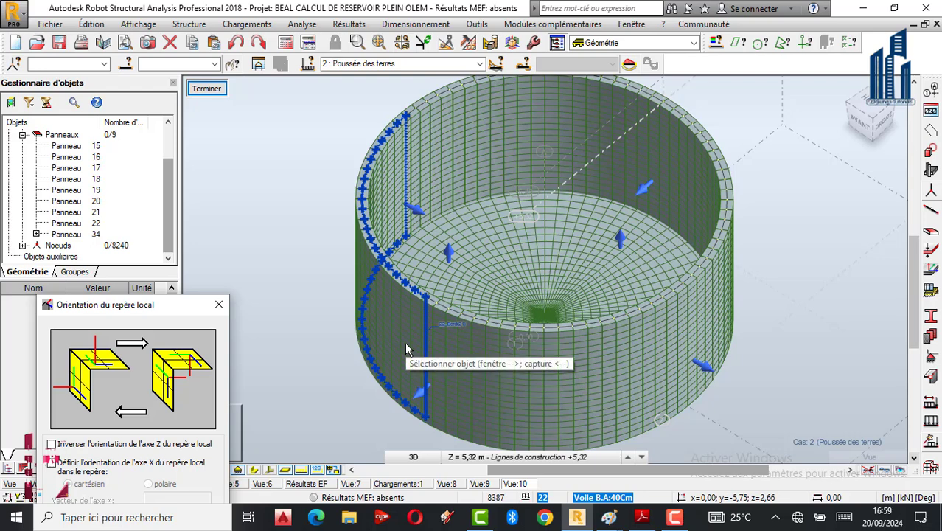
Consult the hand-drawn pressure diagrams of the tank in Paint, and return to the structural model
left_click(599, 391)
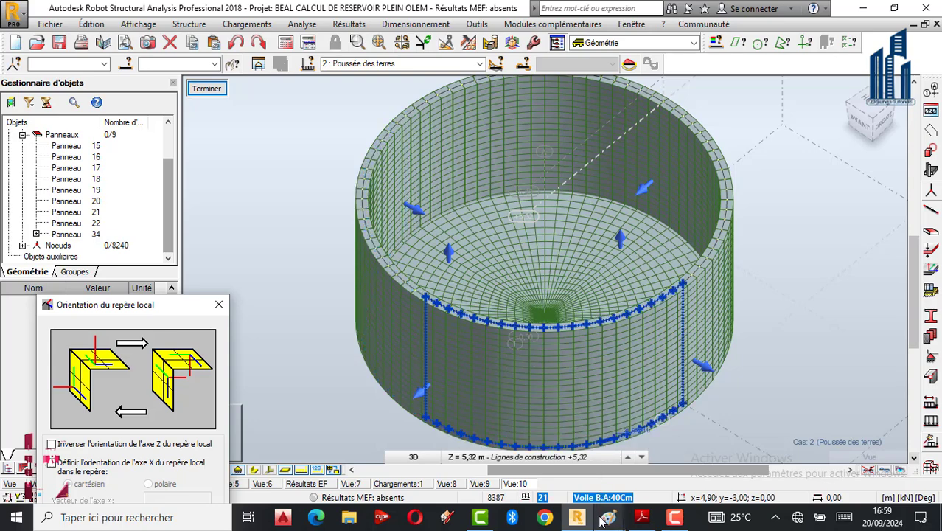
mouse_move(604, 518)
left_click(535, 454)
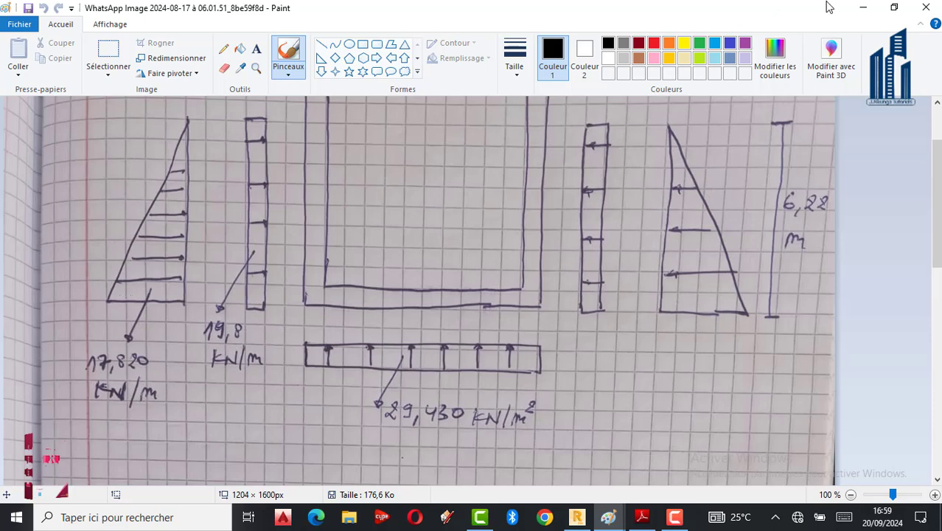
left_click(864, 7)
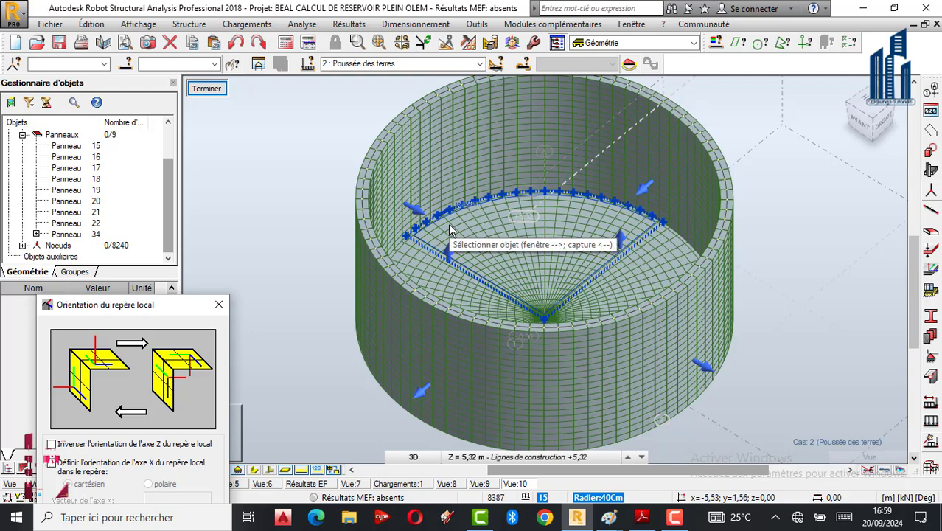
Open the soil load definition (Charges par sol) for the earth pressure case, and bring up its soil parameters
left_click(641, 151)
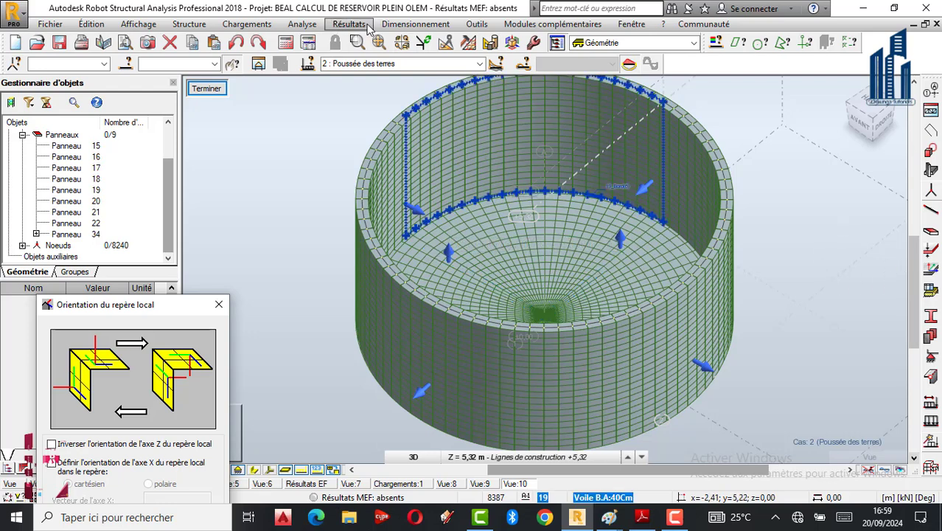
left_click(264, 24)
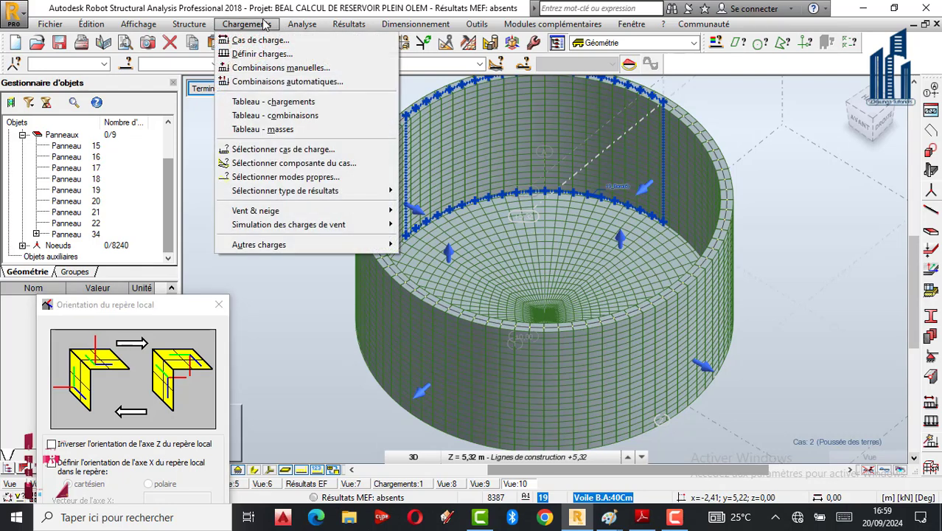
mouse_move(273, 247)
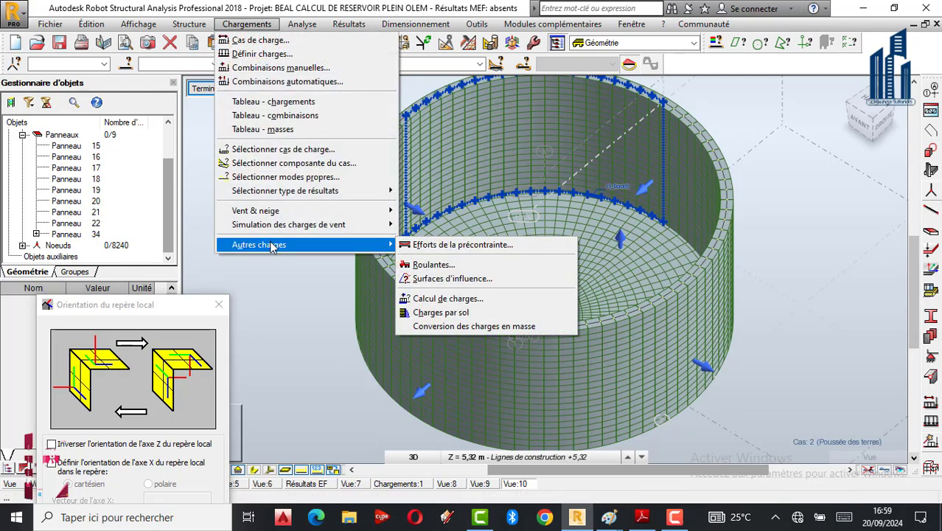
left_click(461, 314)
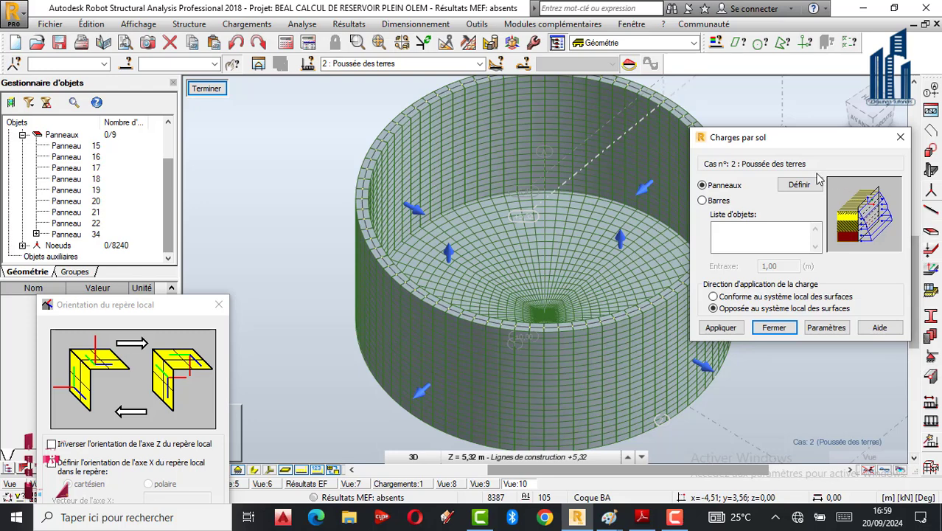
left_click(835, 332)
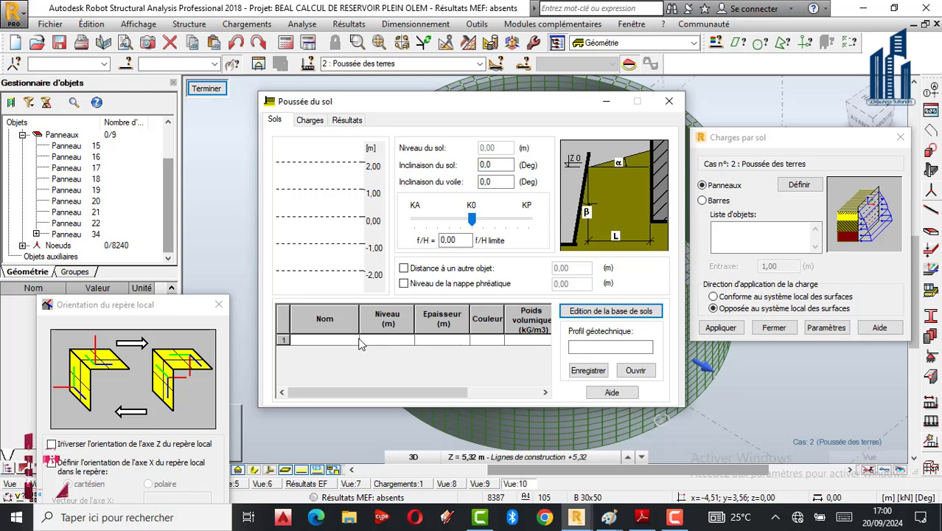
Widen the soil table's name column and assign Sables et graves lâches to the first layer
left_click_drag(359, 324, 421, 324)
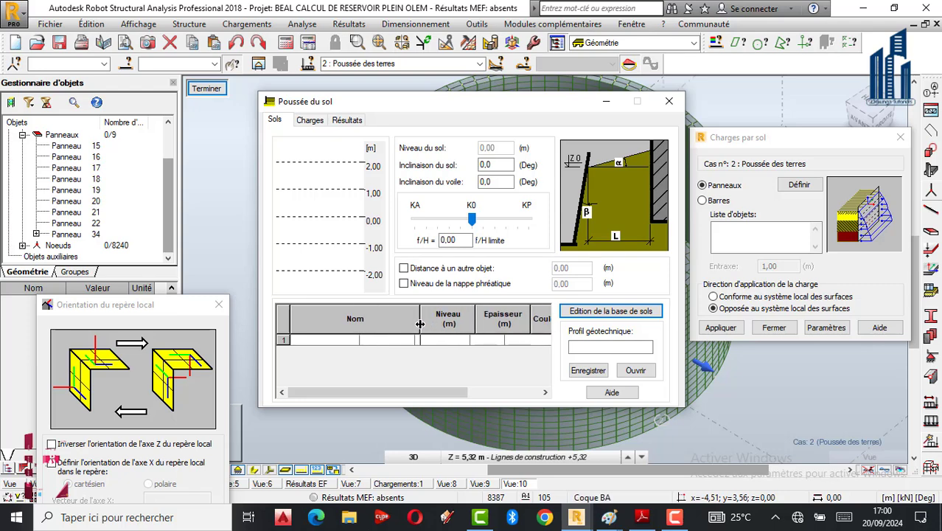
left_click(386, 344)
left_click(414, 341)
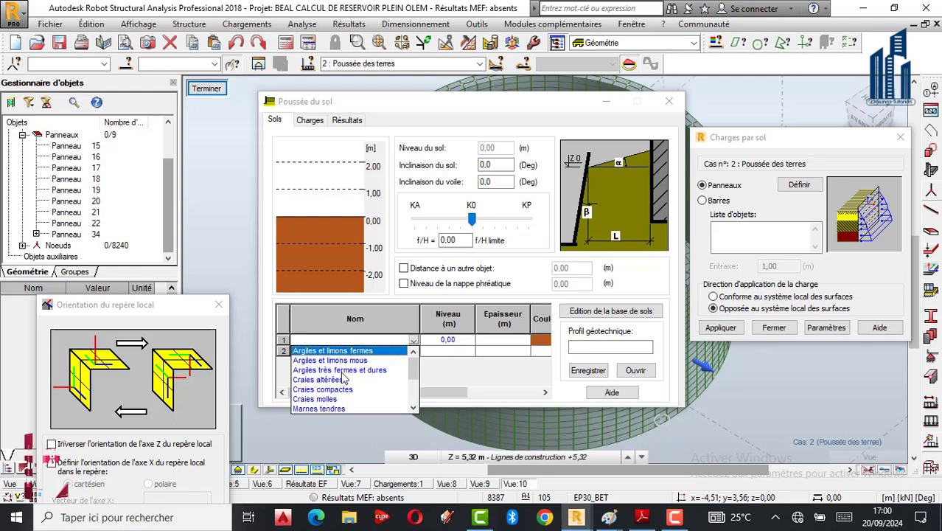
scroll(331, 394, "down", 2)
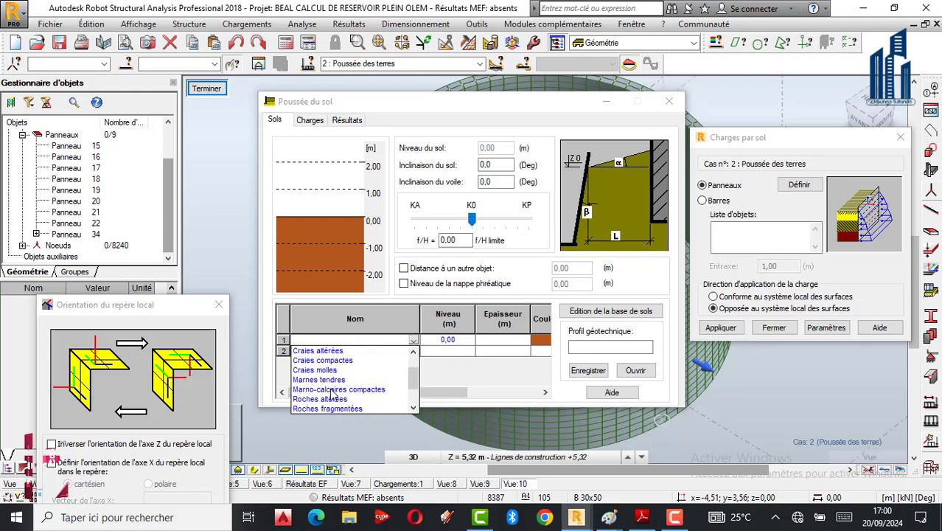
scroll(331, 397, "down", 1)
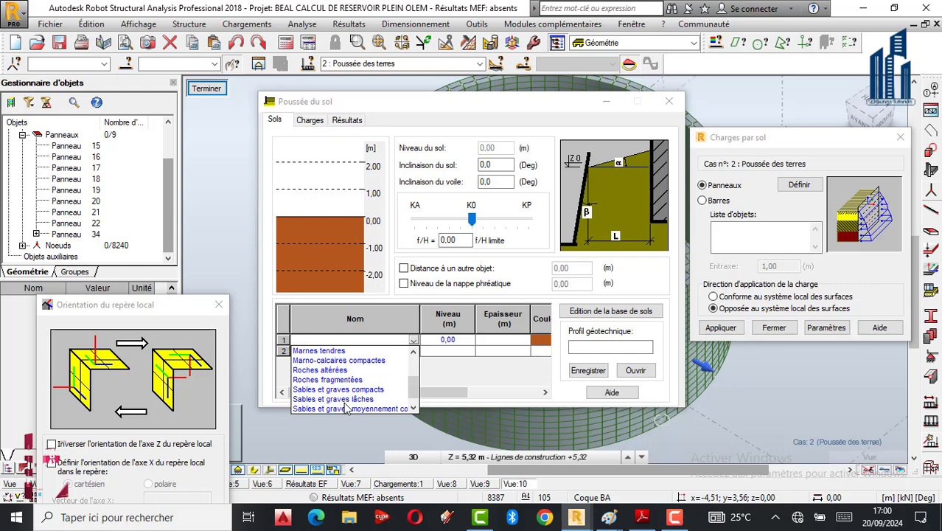
left_click(347, 399)
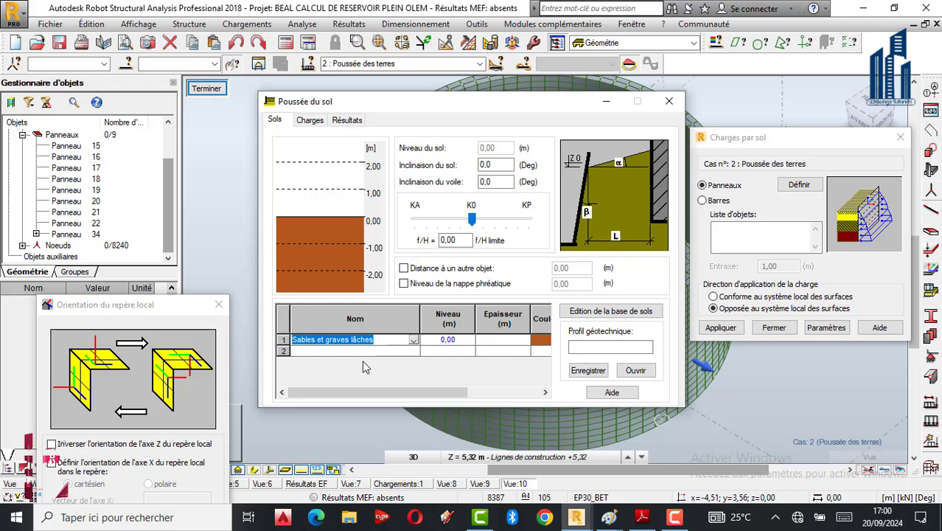
Rename the first soil layer as "Couche superficielle (sol organique ou terre végétale)" and widen the name column further
type("Cou")
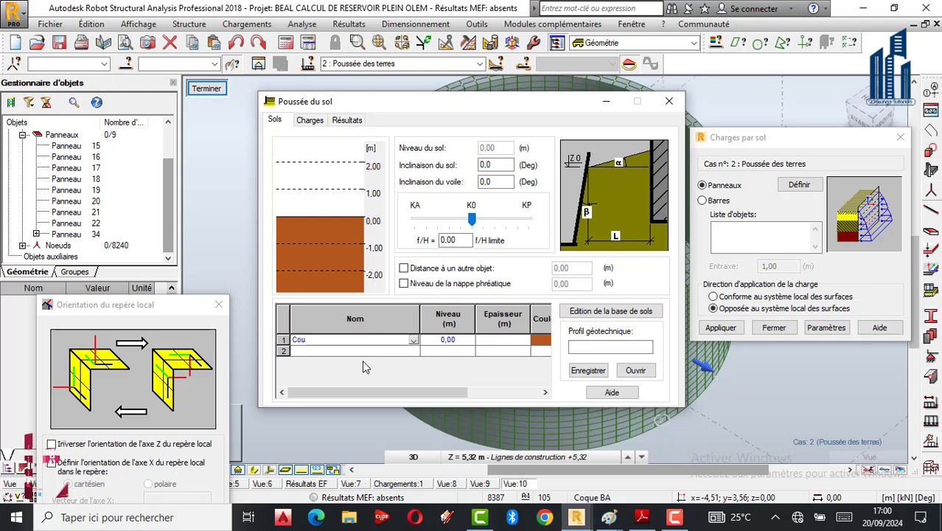
type("ce su")
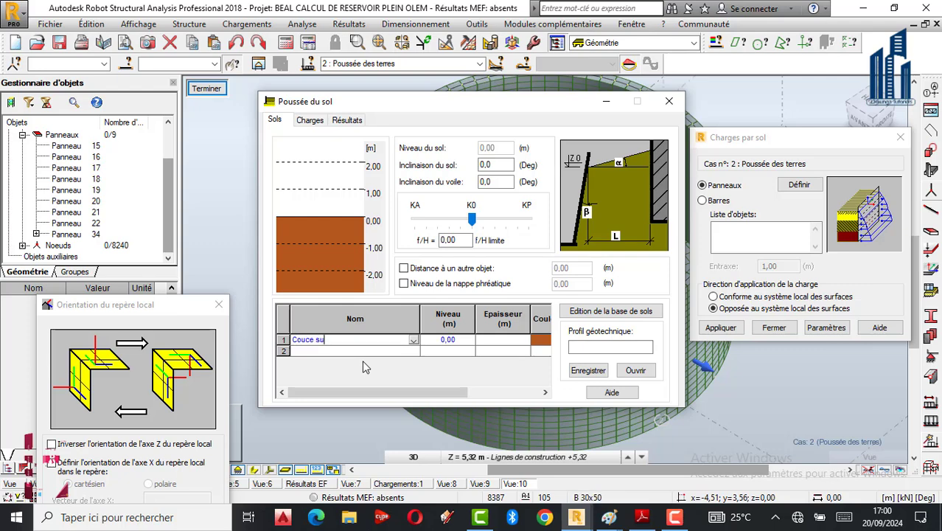
key("BackSpace")
key("BackSpace")
key("BackSpace")
key("BackSpace")
type("he superficielle")
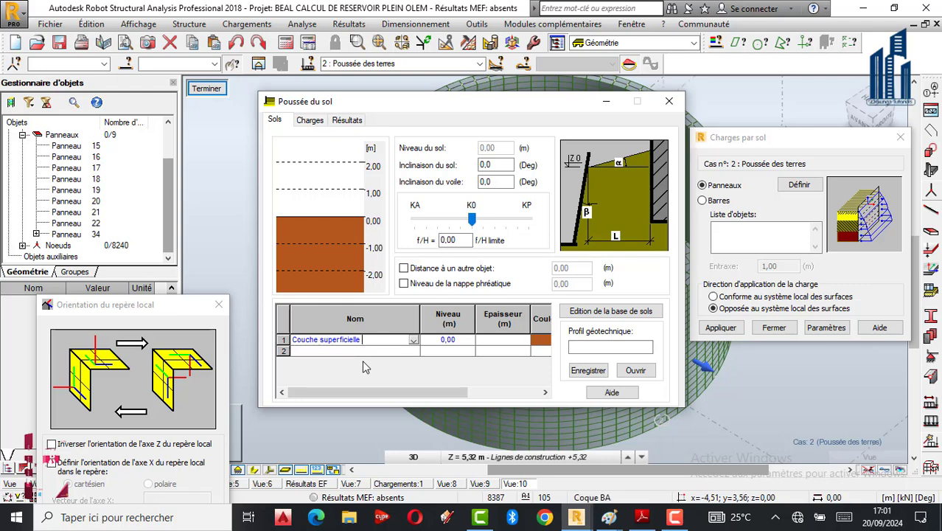
type(" ( sol")
key("BackSpace")
key("BackSpace")
key("BackSpace")
key("BackSpace")
type("sol o")
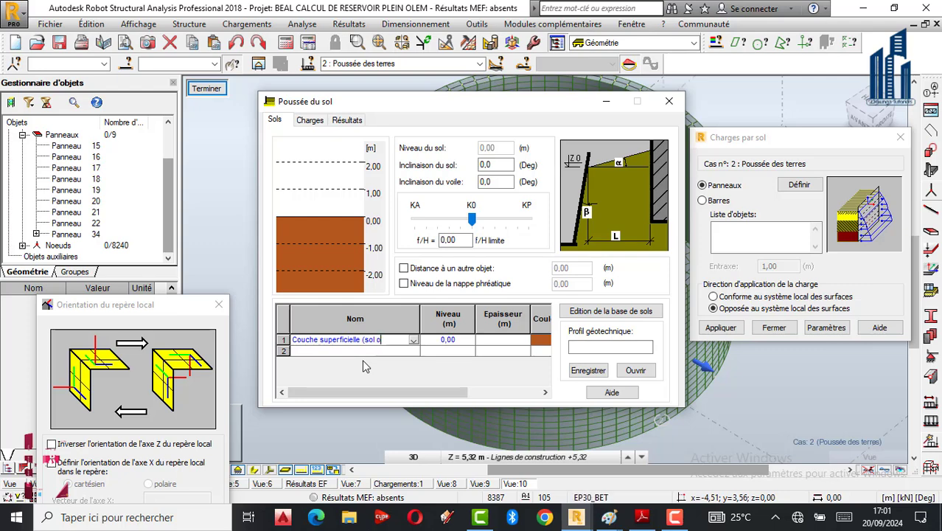
type("rganic")
type("u")
type("e")
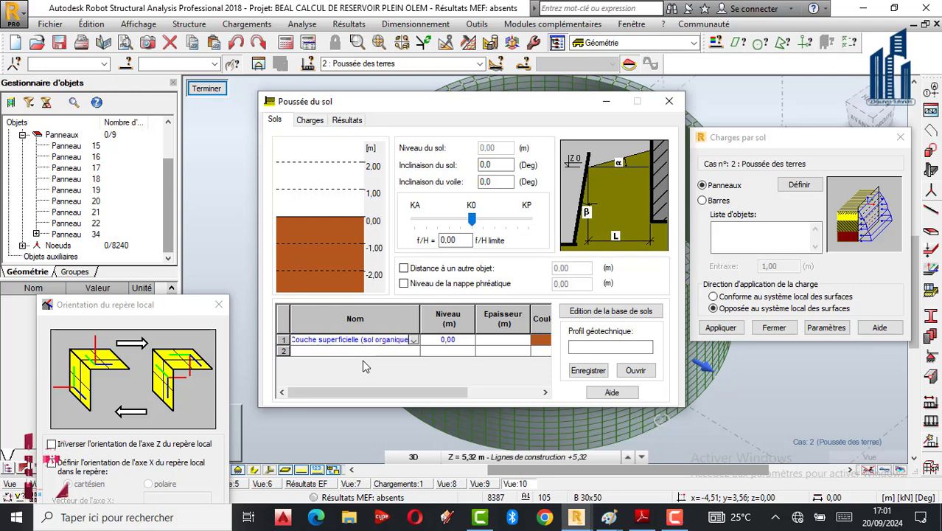
type(" ou tere")
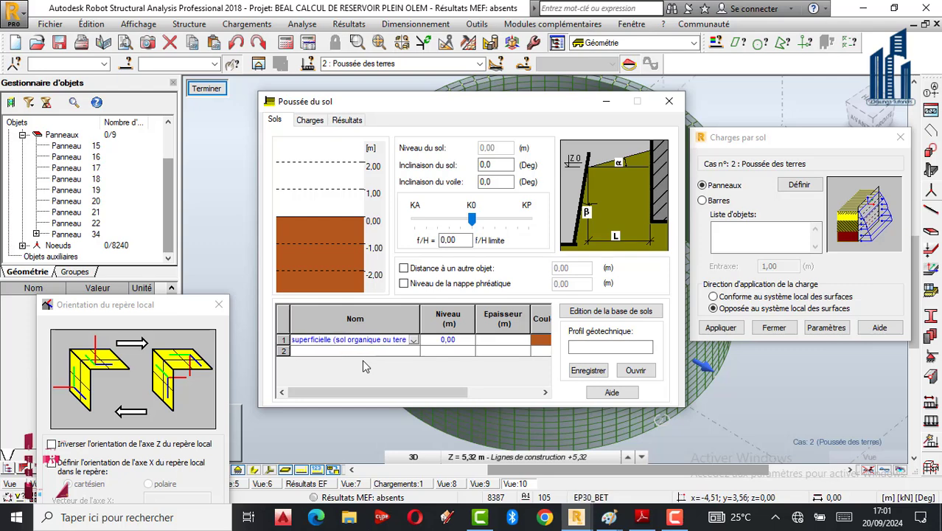
key("Left")
type("re v")
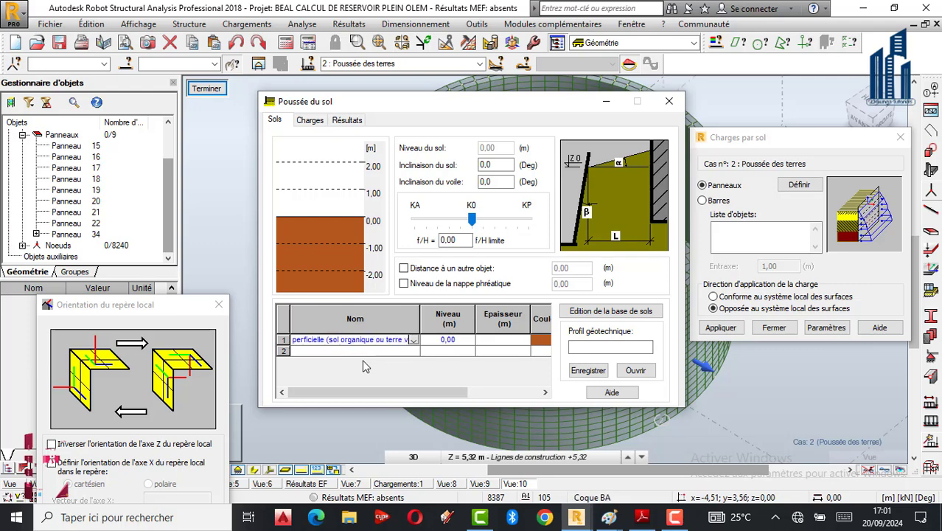
type("é")
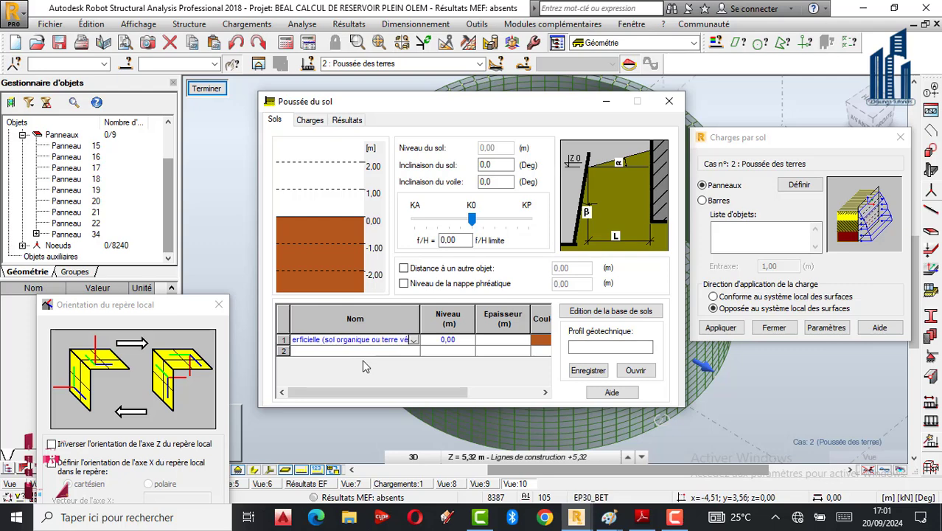
type("gétale")
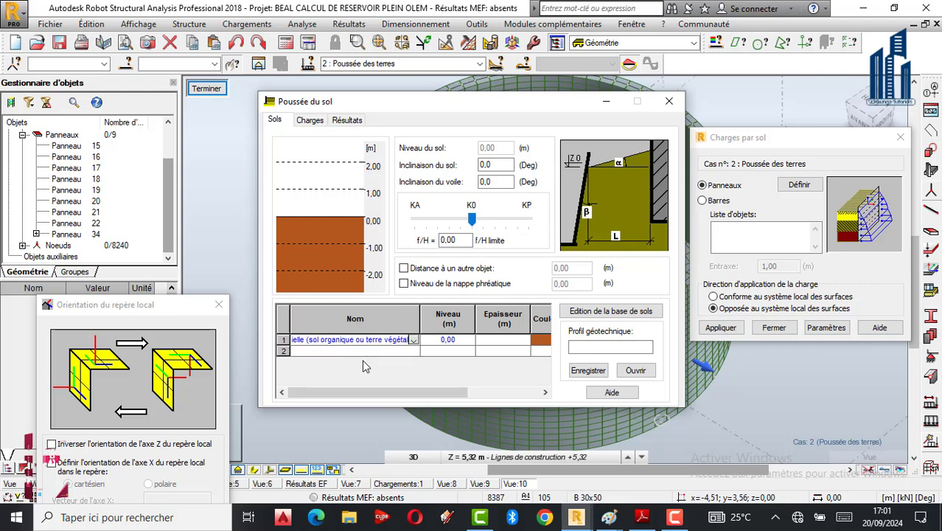
type(")")
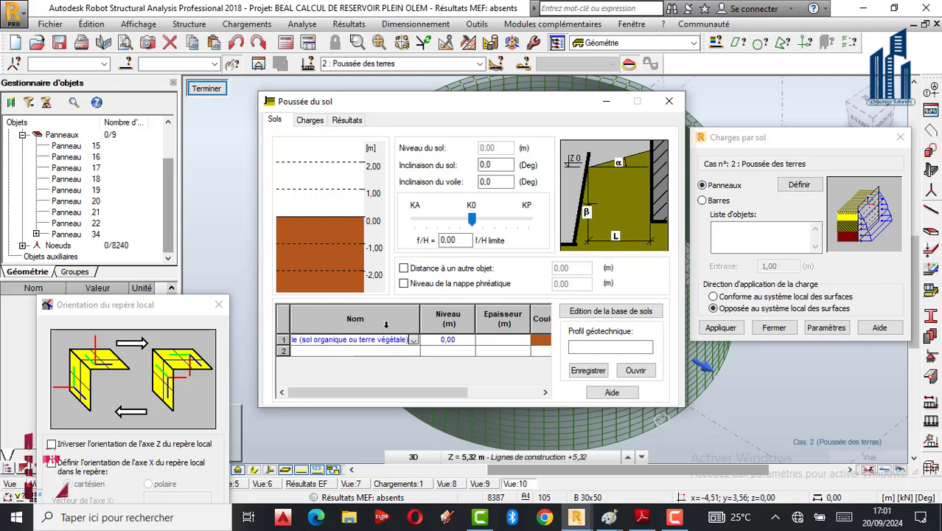
left_click_drag(423, 326, 443, 325)
Add a second soil layer based on Sables et graves moyennement compacts and name it "Couche de sable ou de gravier"
left_click(427, 351)
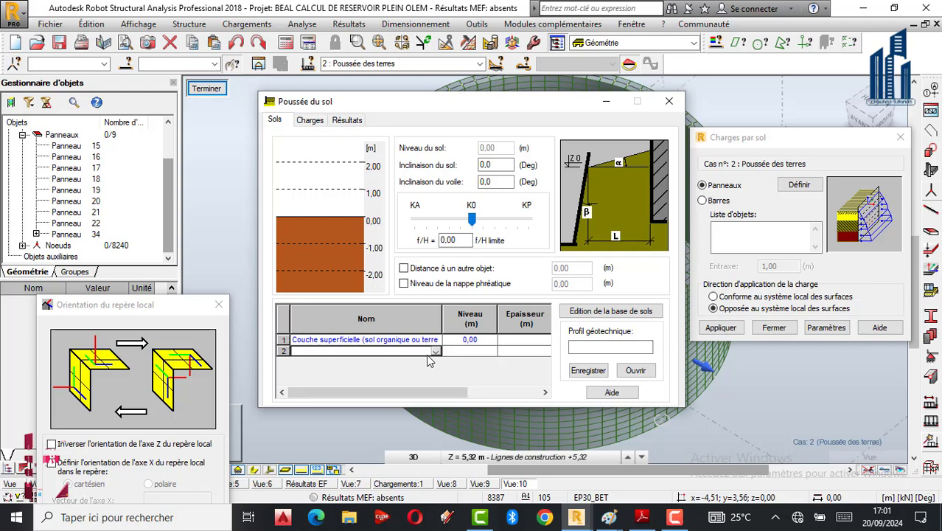
left_click(435, 351)
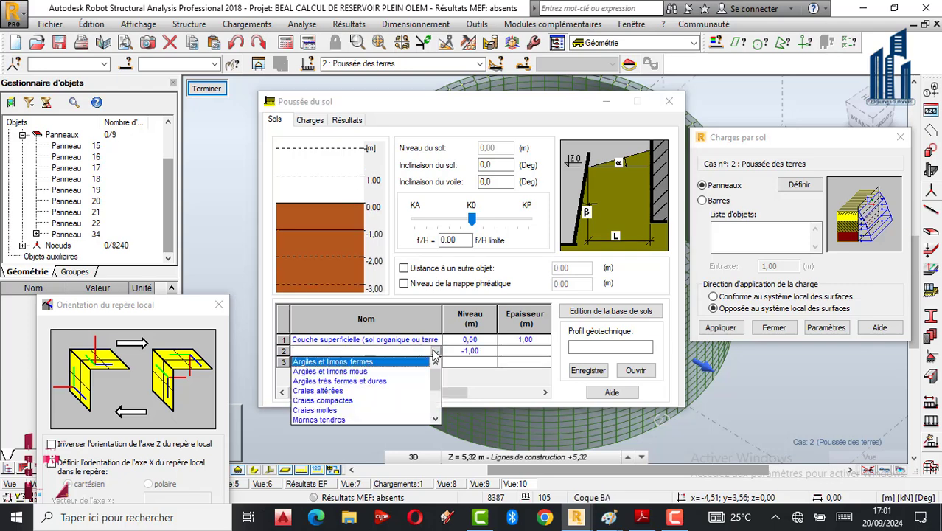
scroll(339, 398, "down", 3)
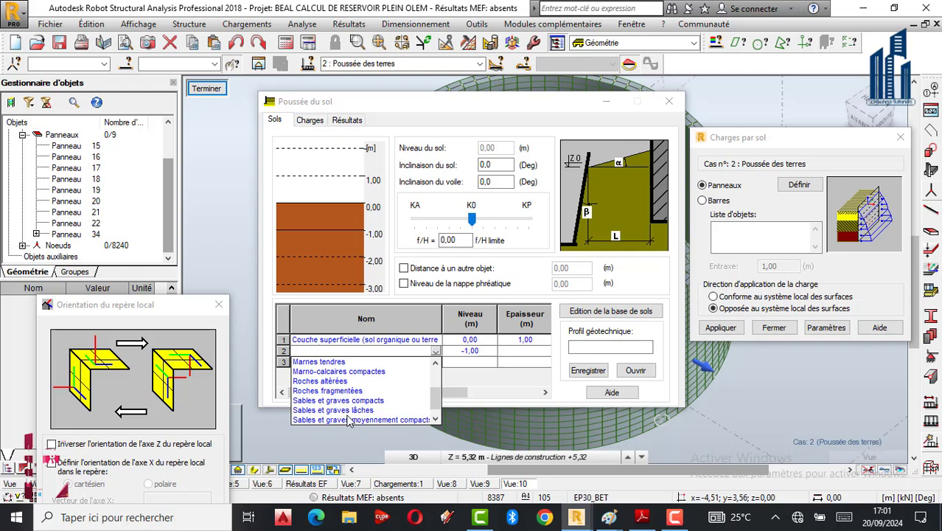
left_click(346, 419)
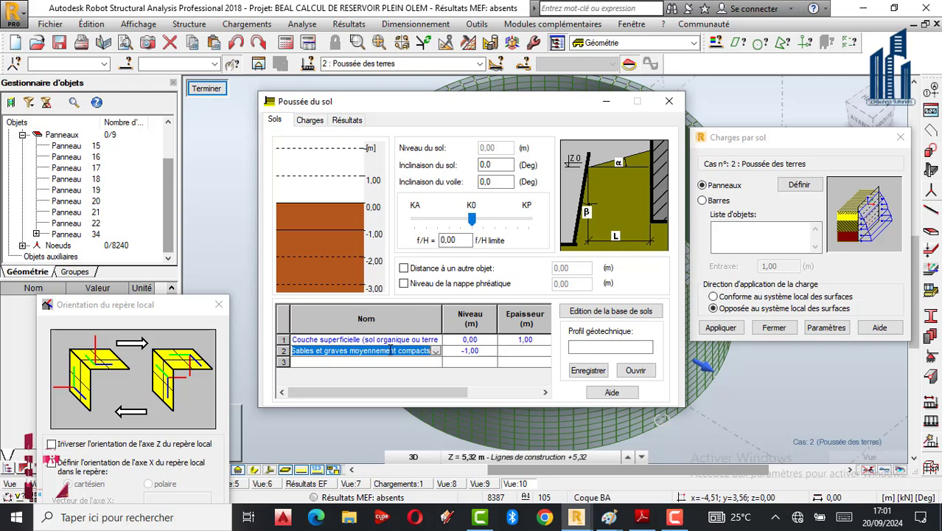
type("Couch")
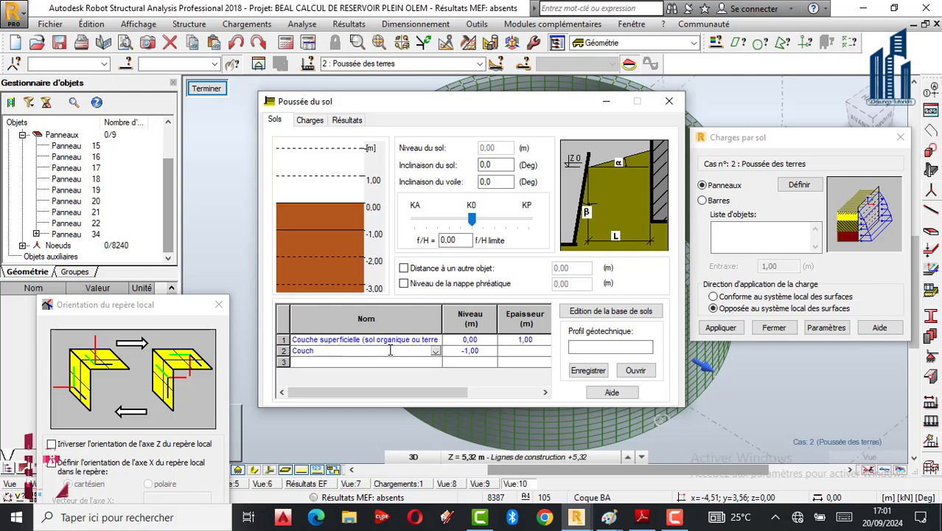
type("e de sable ")
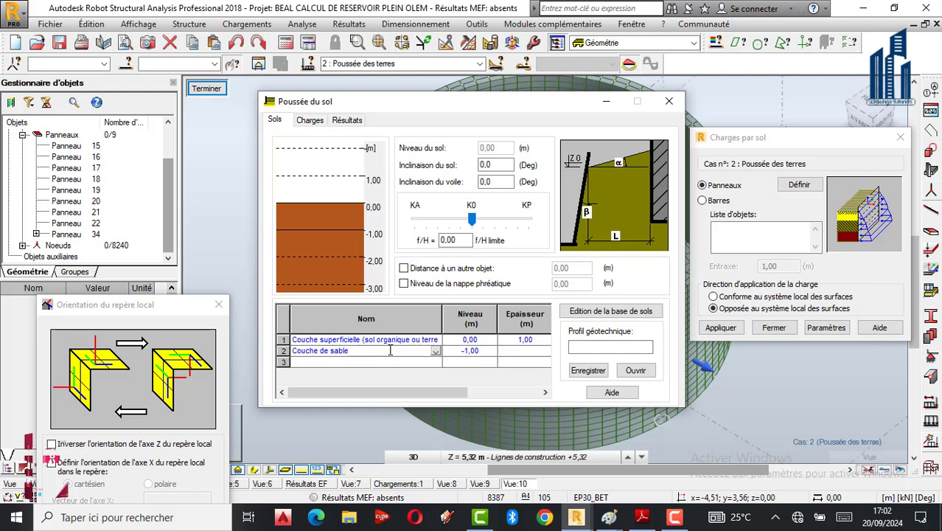
type("ou de gravier")
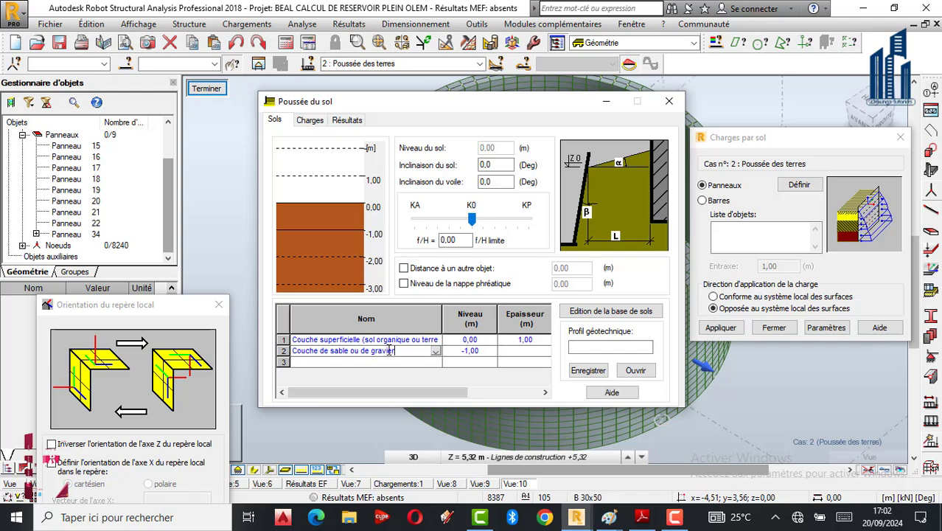
Add a third soil layer based on Argiles et limons fermes and name it "Couche d'argile"
left_click(428, 362)
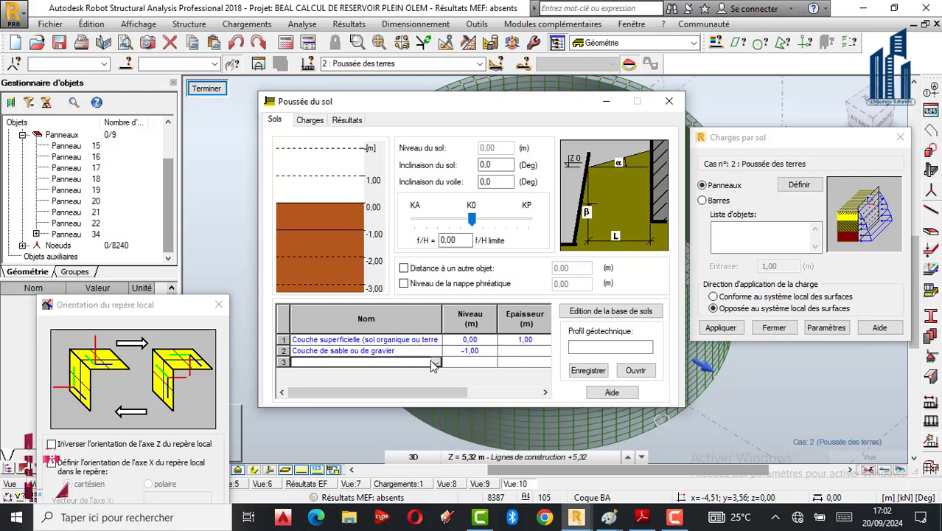
left_click(435, 362)
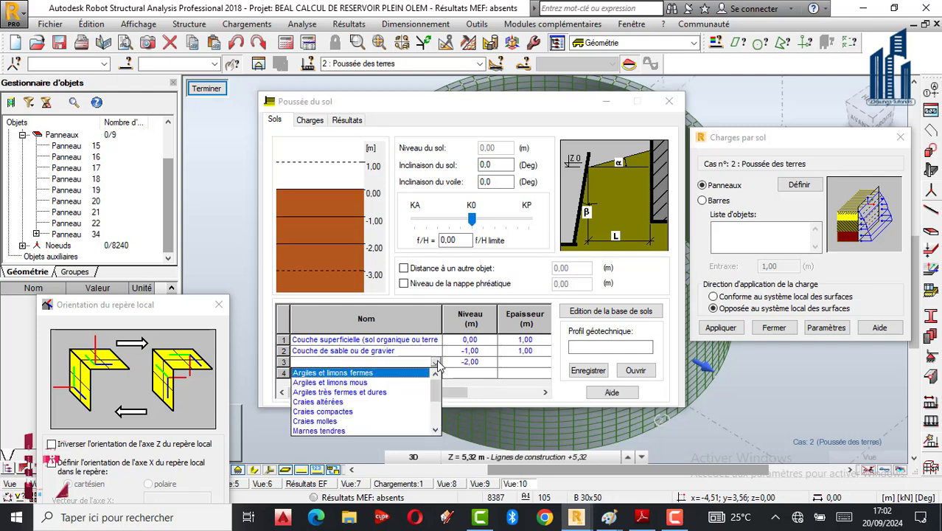
left_click(338, 373)
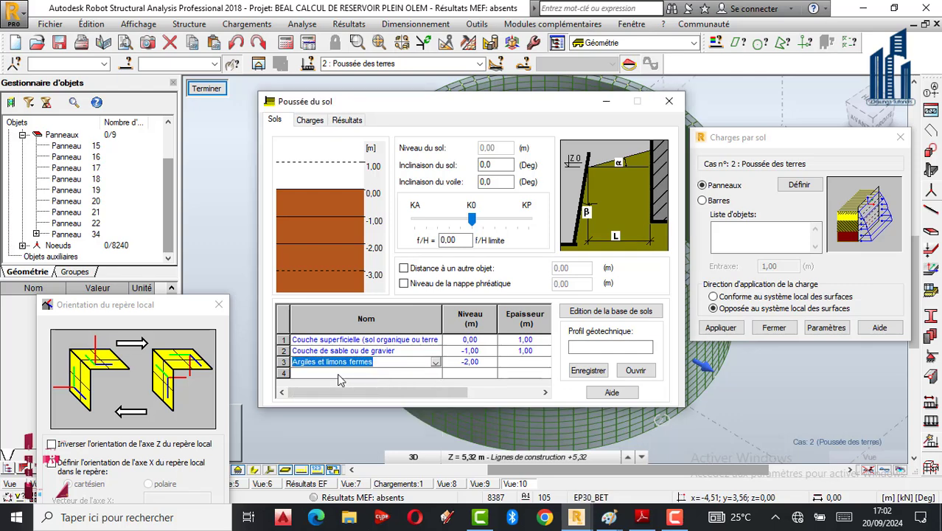
type("Couche d")
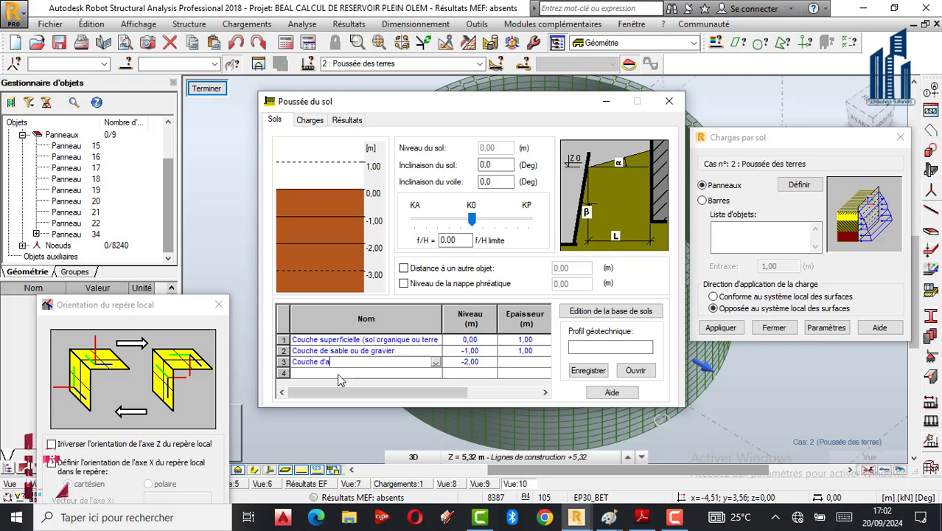
type("argile")
Add a fourth soil layer based on Roches altérées and name it "Formation rocheuse ou sol compacté"
left_click(395, 374)
left_click(436, 374)
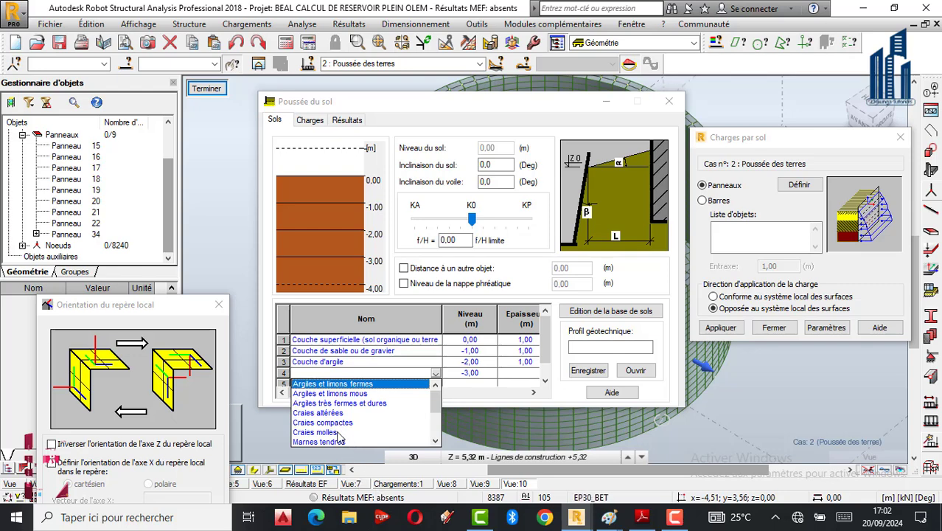
scroll(339, 438, "down", 1)
scroll(340, 438, "down", 2)
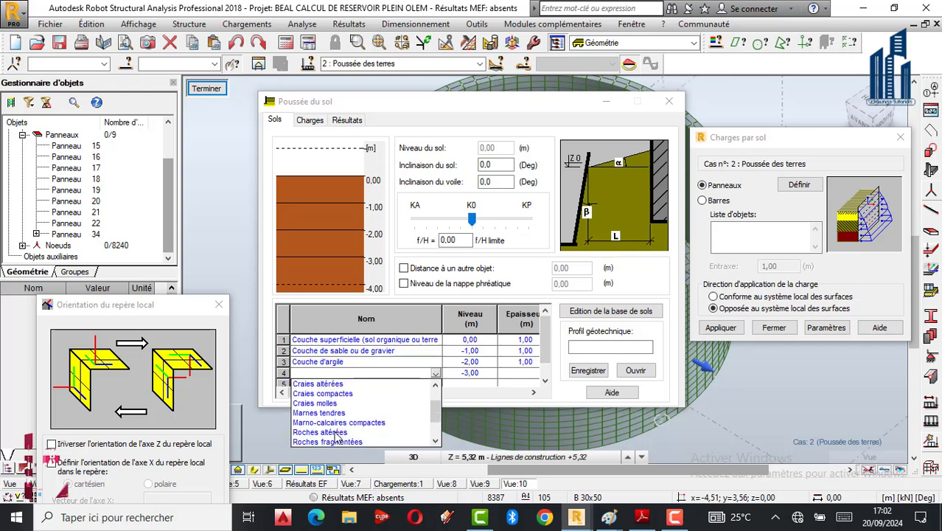
left_click(336, 433)
key("BackSpace")
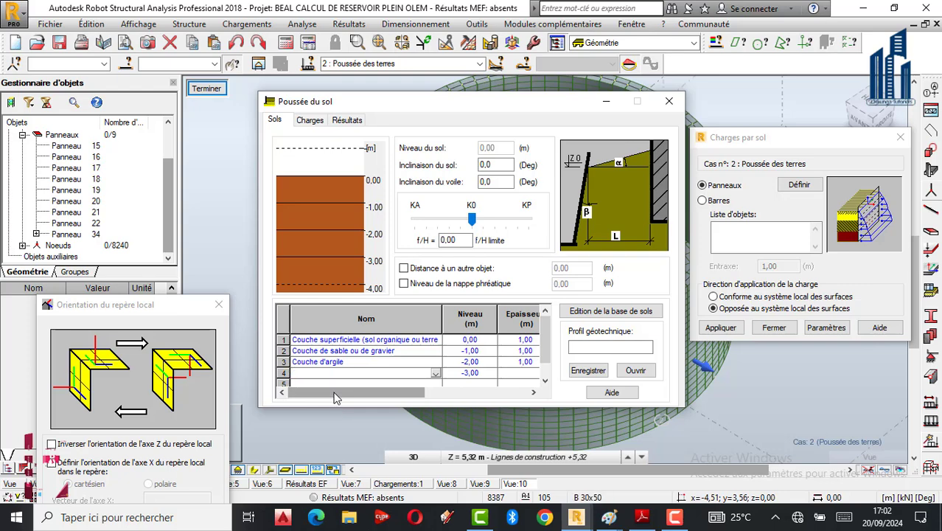
type("Formation roc")
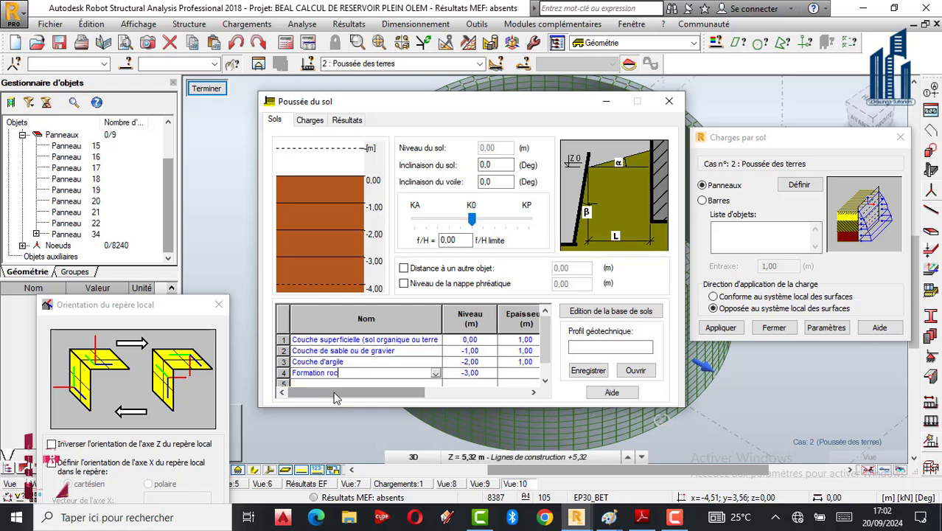
type("heuse ou sol c")
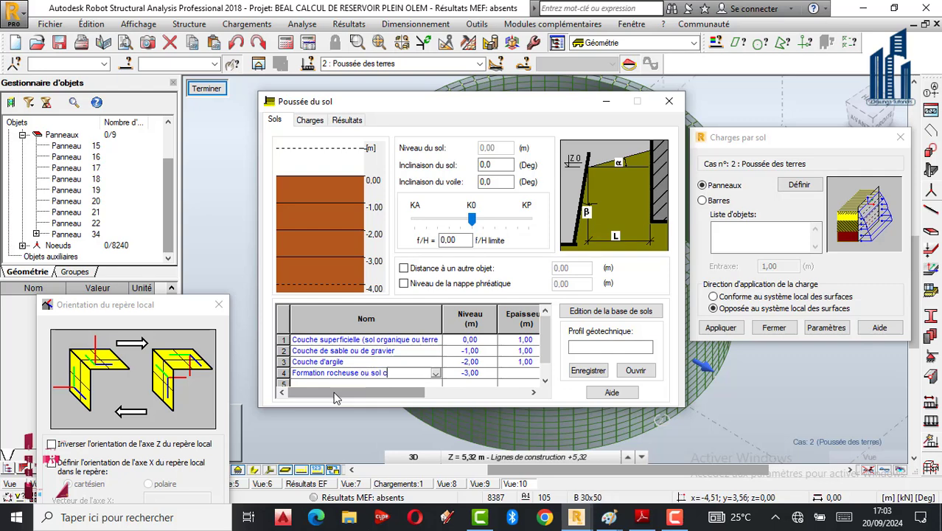
type("ompacté")
left_click(470, 373)
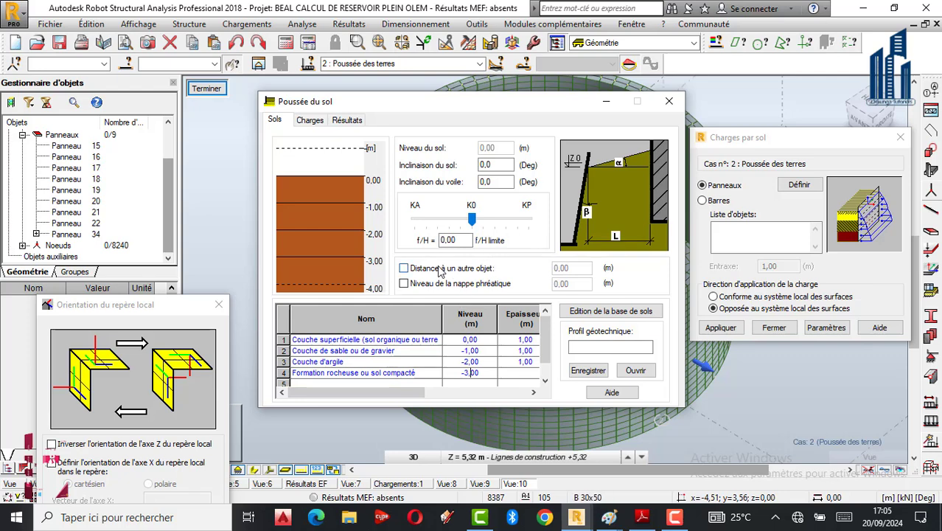
Add a load of category uniforme to the soil pressure's load table
left_click(313, 120)
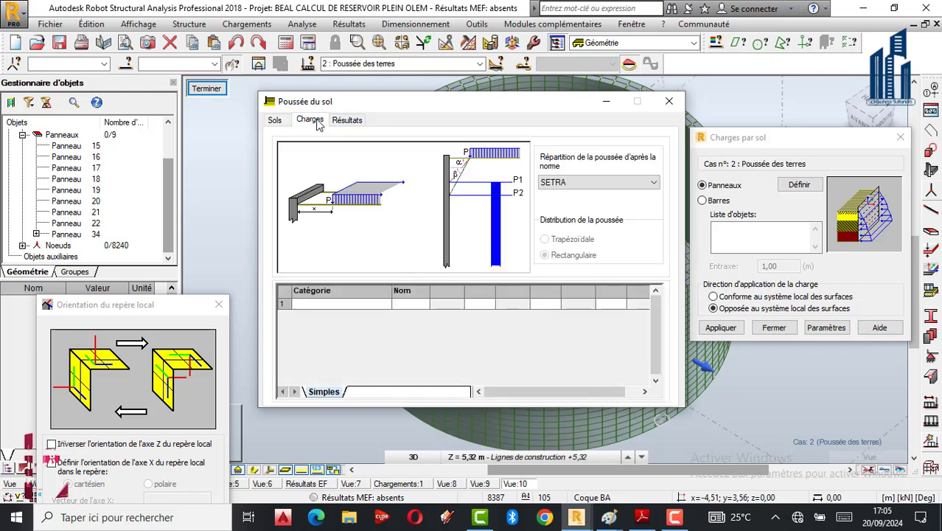
left_click(377, 304)
left_click(384, 304)
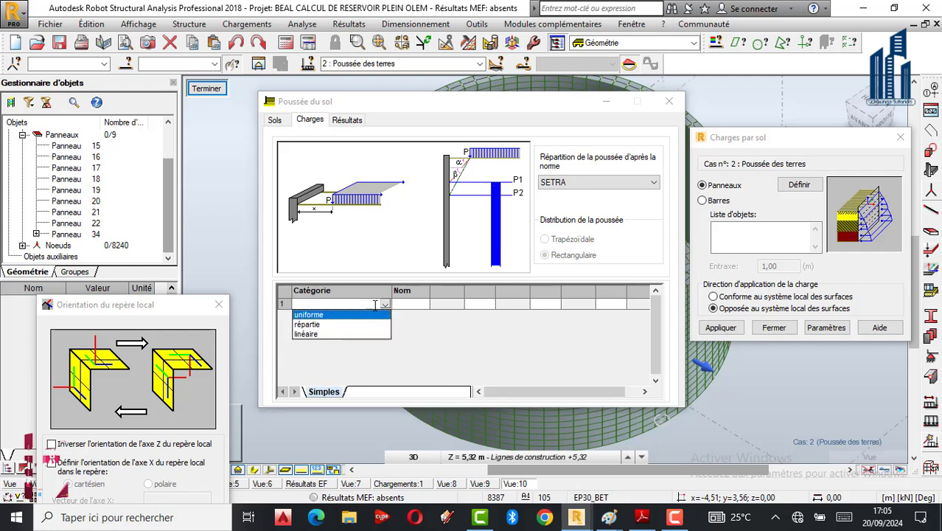
left_click(307, 314)
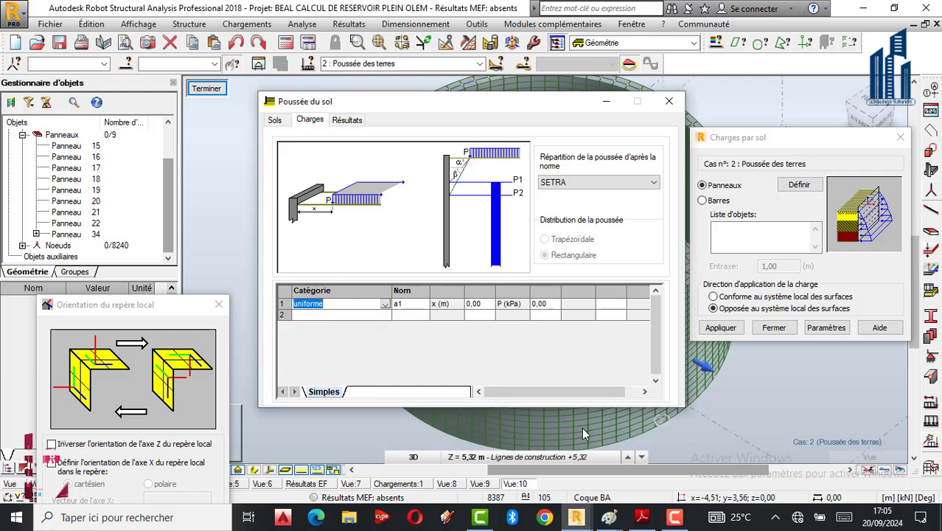
Set the pressure P of the uniform load a1 to 19,8 kPa
mouse_move(609, 516)
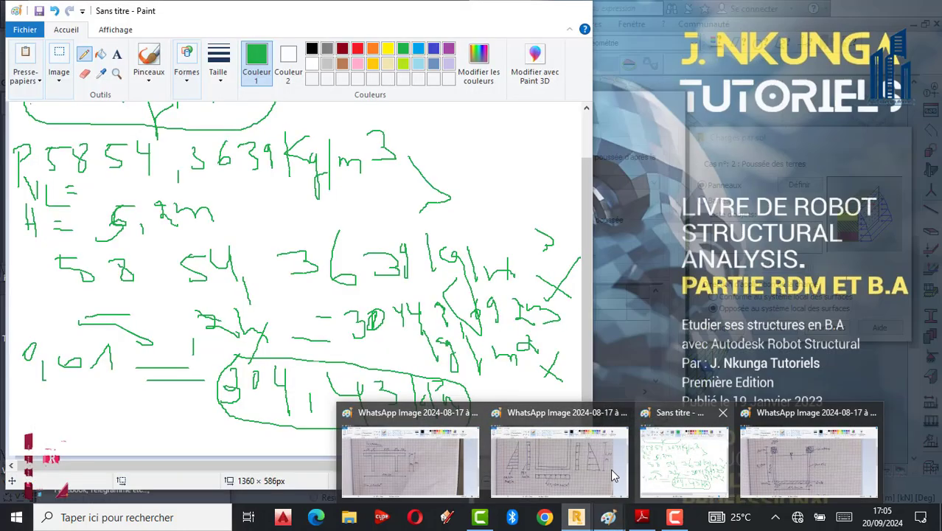
mouse_move(605, 469)
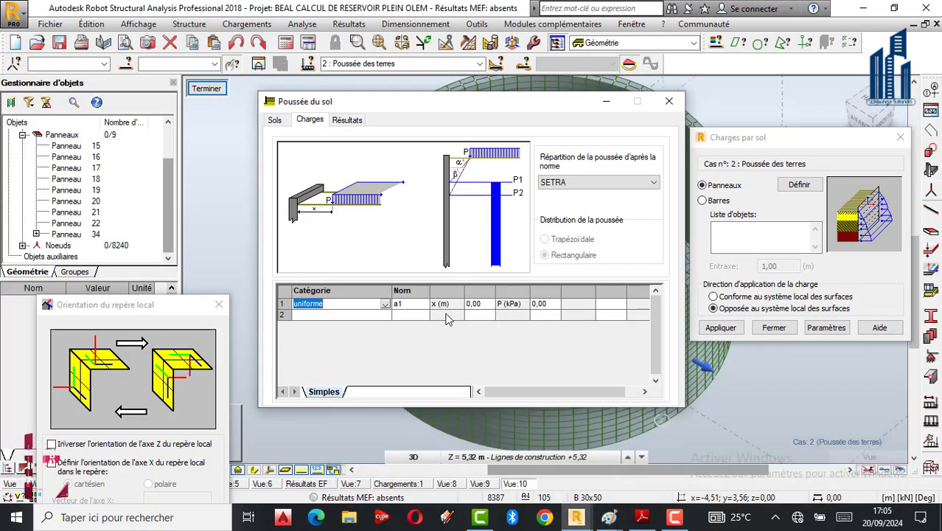
left_click(539, 307)
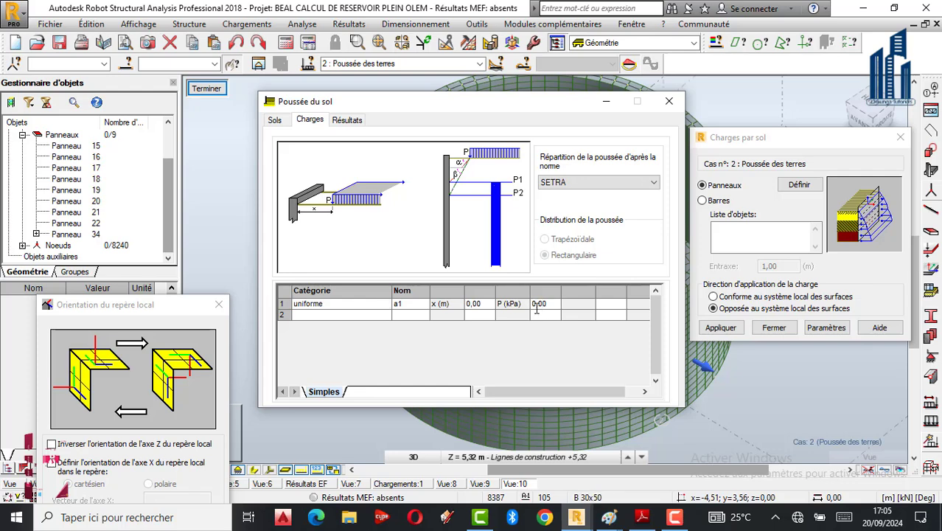
type("19")
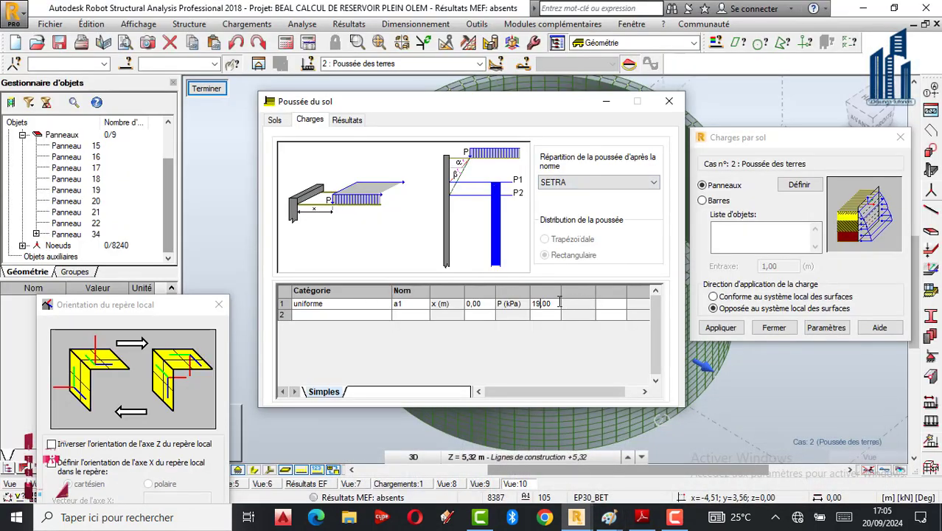
left_click(550, 303)
key("BackSpace")
key("BackSpace")
type("8")
Apply the soil pressure with component a1 included and set the load direction to Conforme au système local des surfaces
left_click(349, 120)
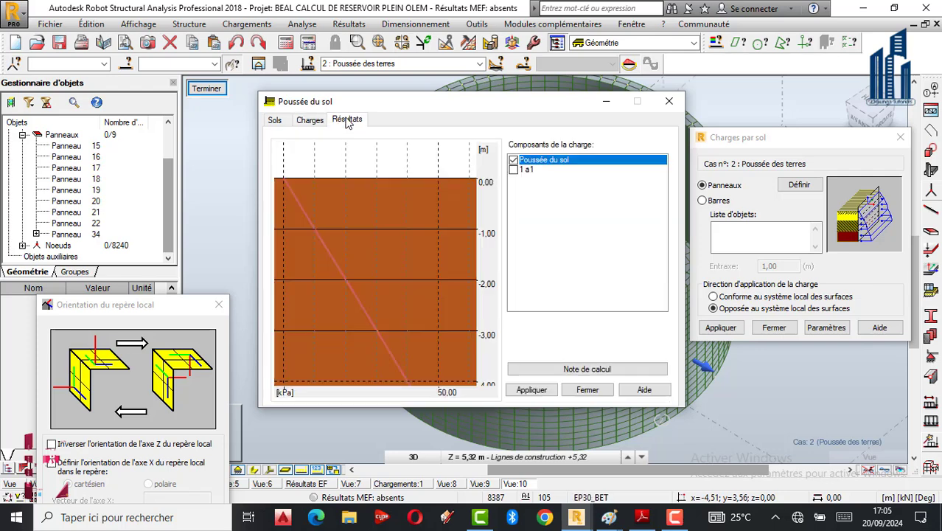
left_click(513, 171)
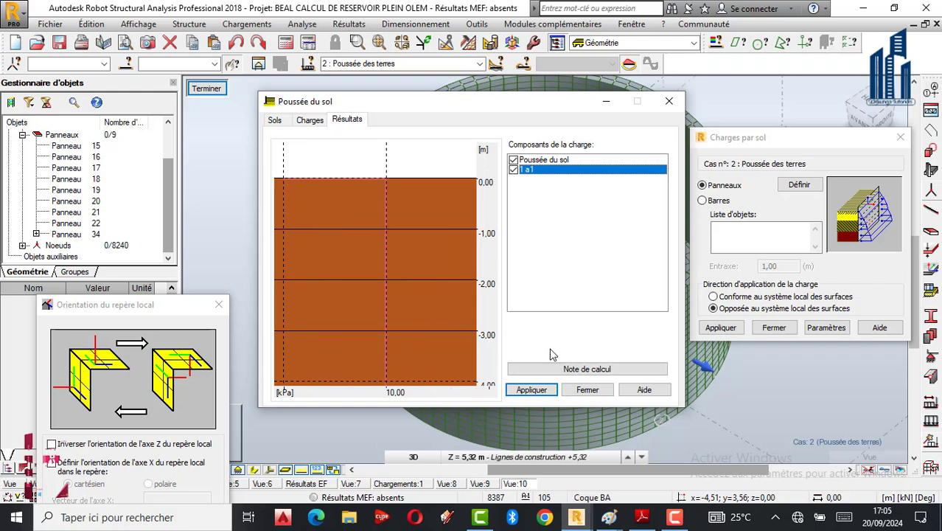
left_click(531, 389)
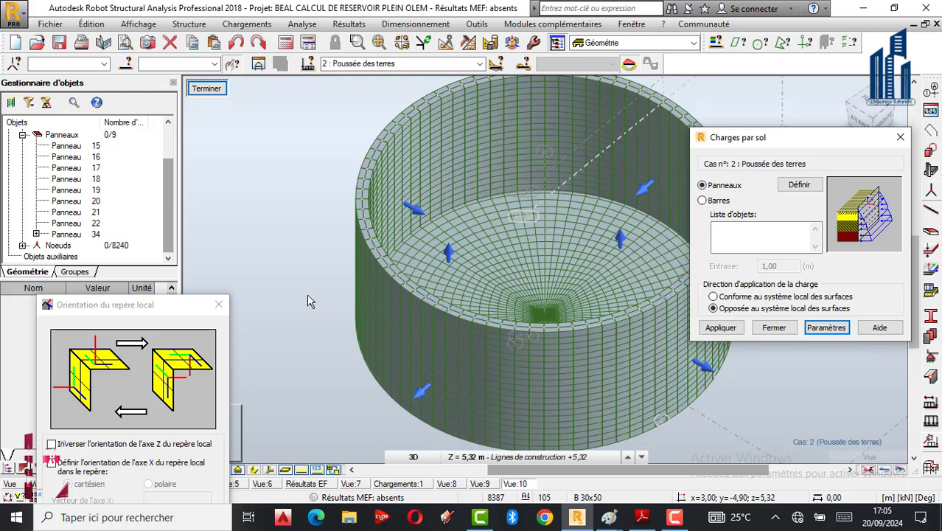
scroll(306, 294, "down", 2)
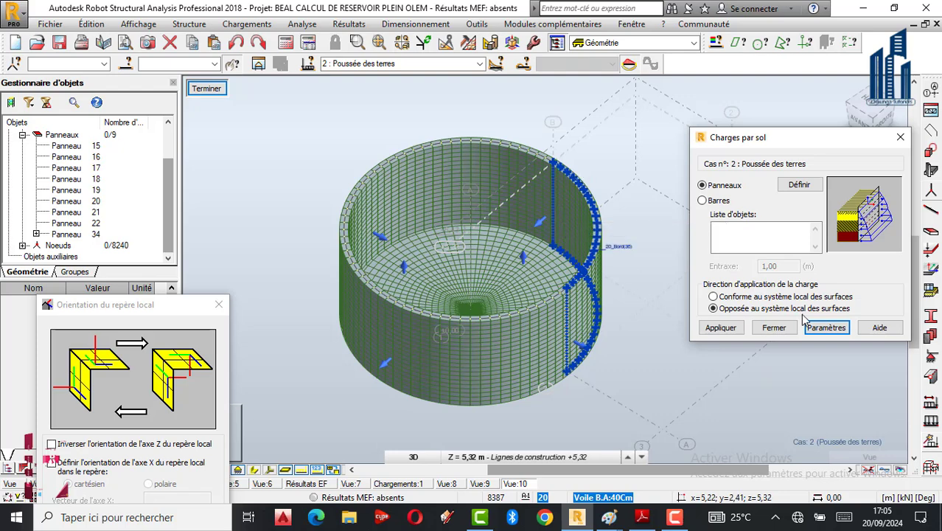
left_click(713, 297)
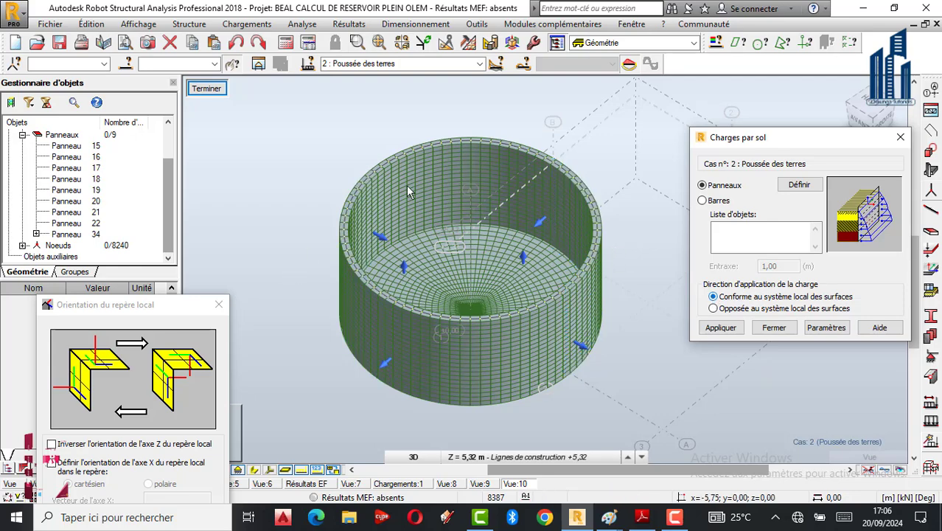
Select the curved tank wall panels 19 and 20 in the 3D model for the earth pressure load
right_click(291, 145)
left_click(295, 195)
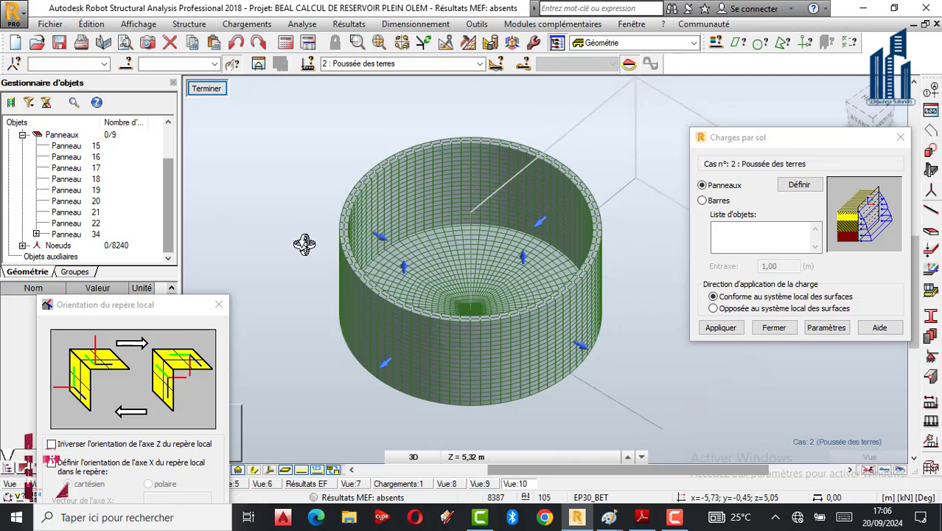
left_click_drag(305, 244, 333, 254)
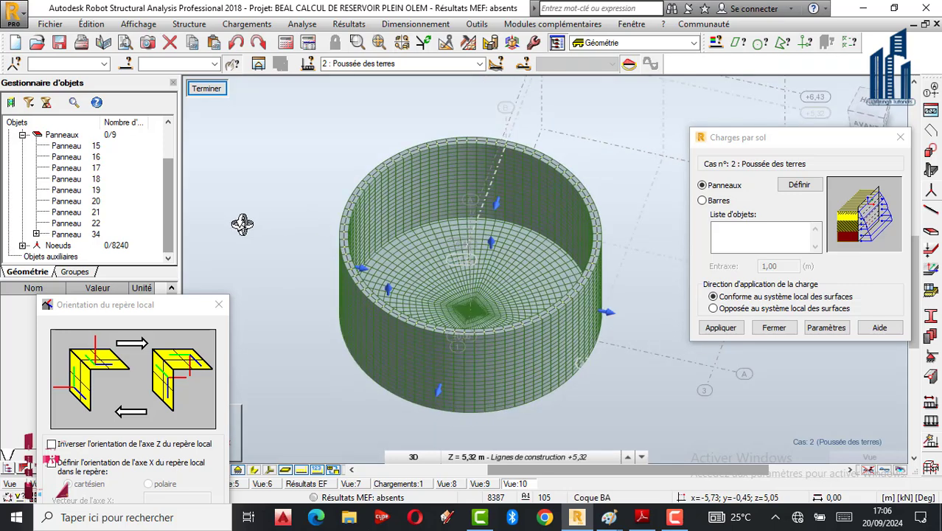
right_click(259, 147)
left_click(238, 158)
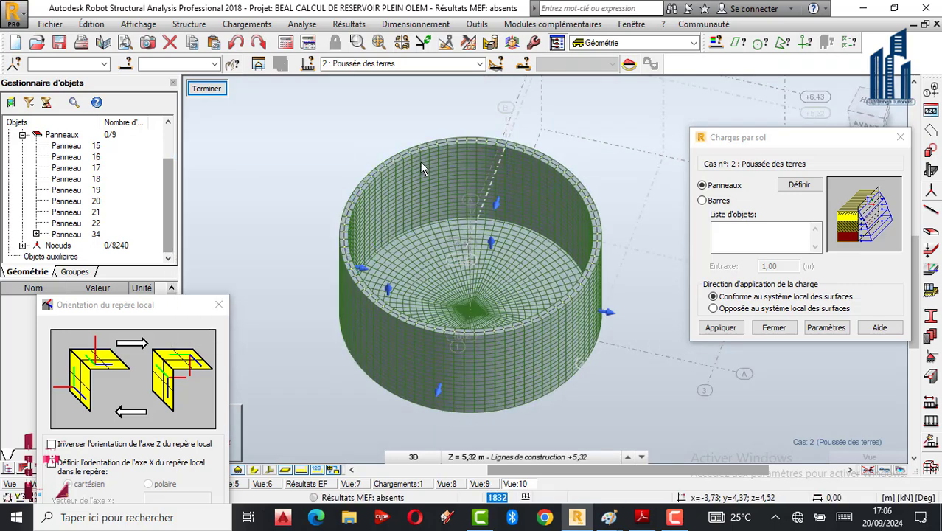
left_click(419, 162)
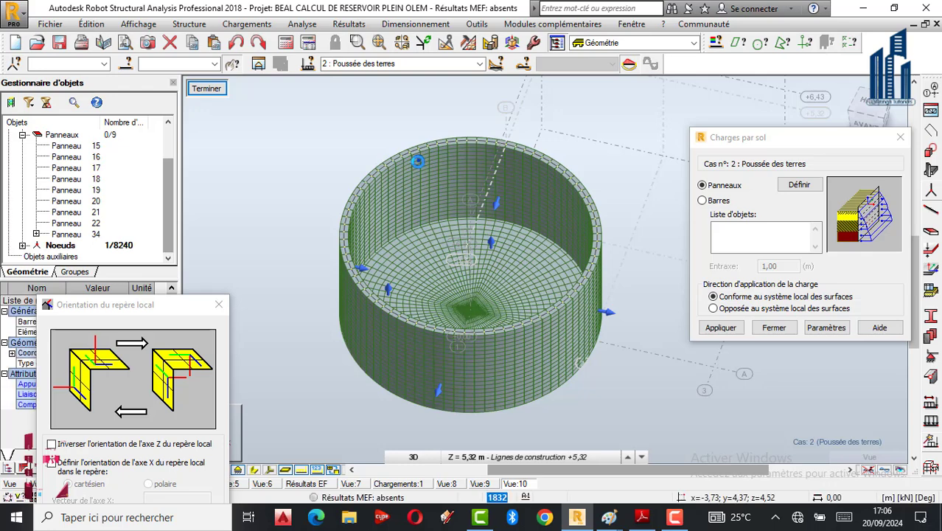
left_click(377, 152)
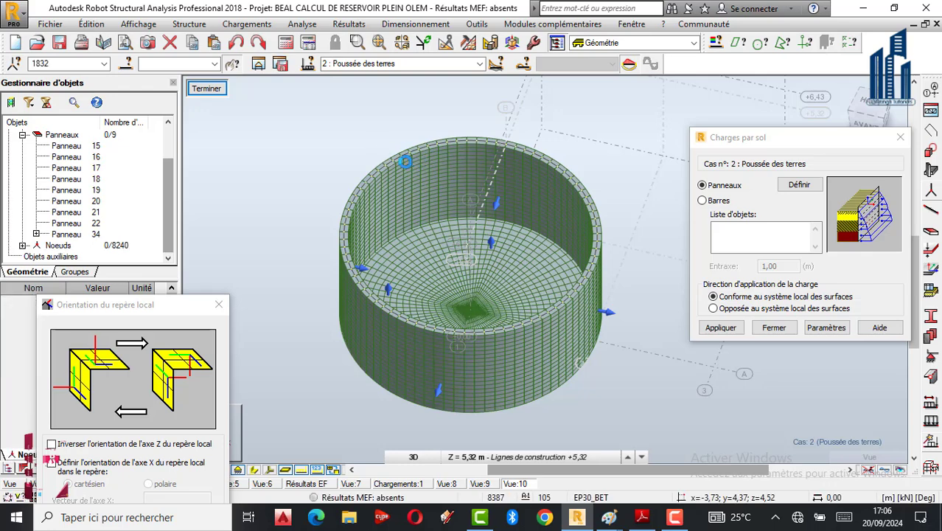
left_click(407, 166)
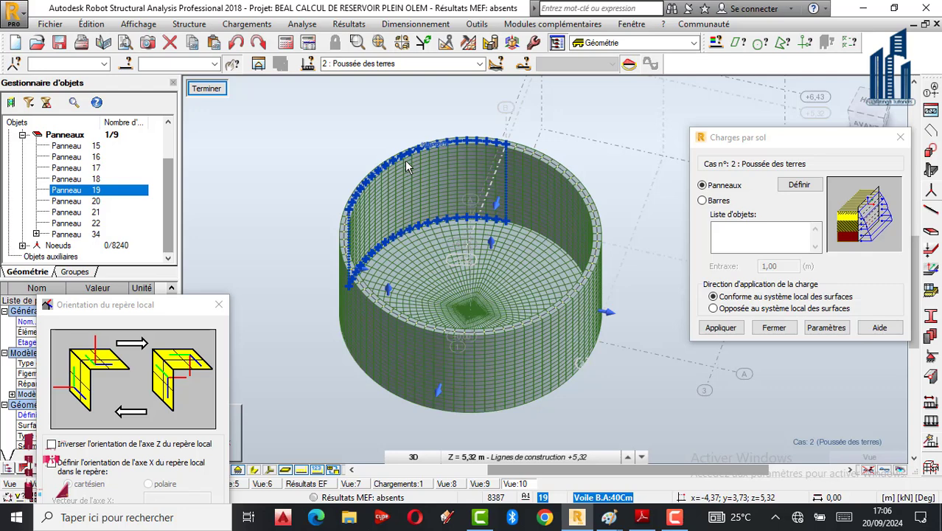
left_click(545, 192)
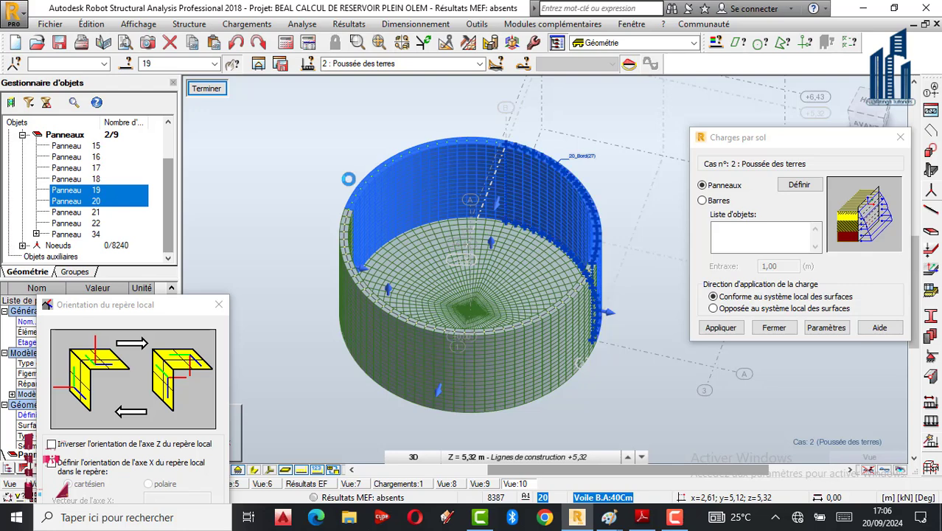
right_click(342, 174)
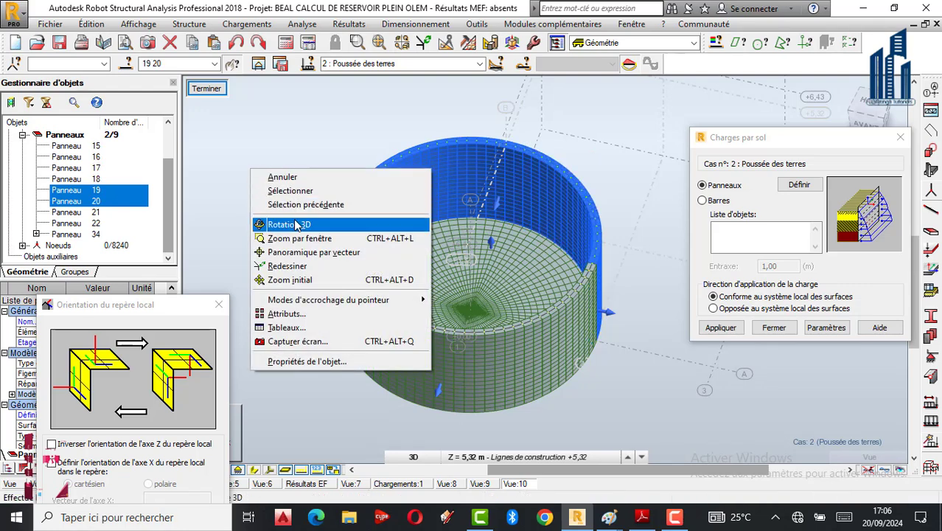